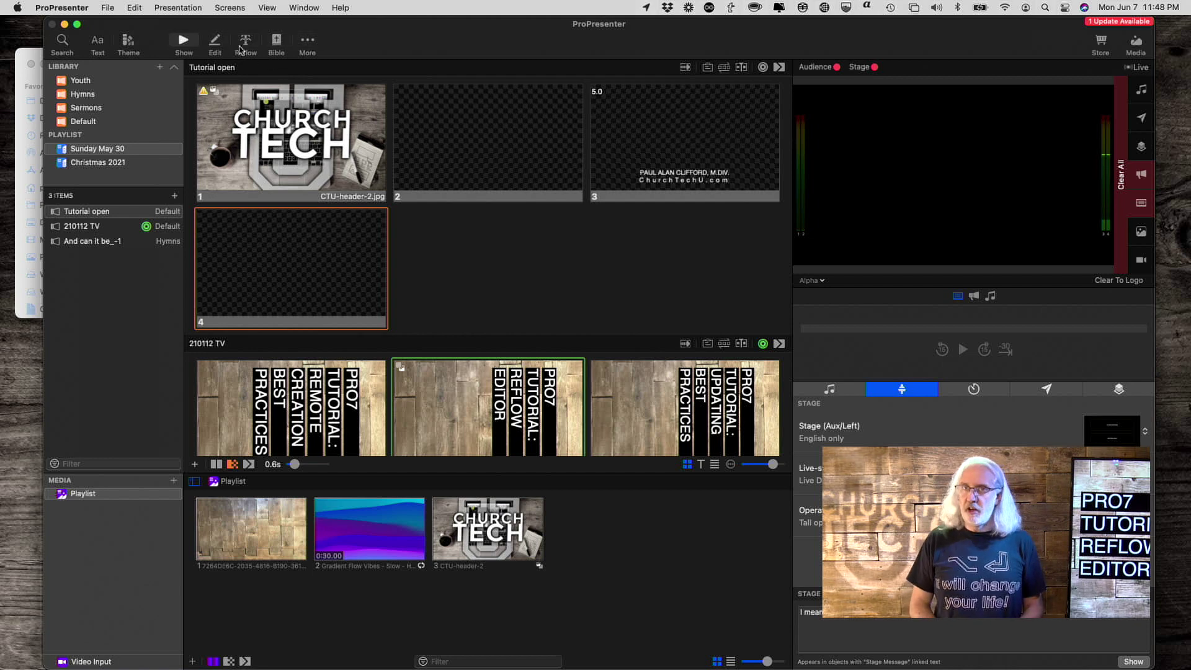
Look over the And can it be slides and open the Reflow Editor.
scroll(307, 118, "down", 10)
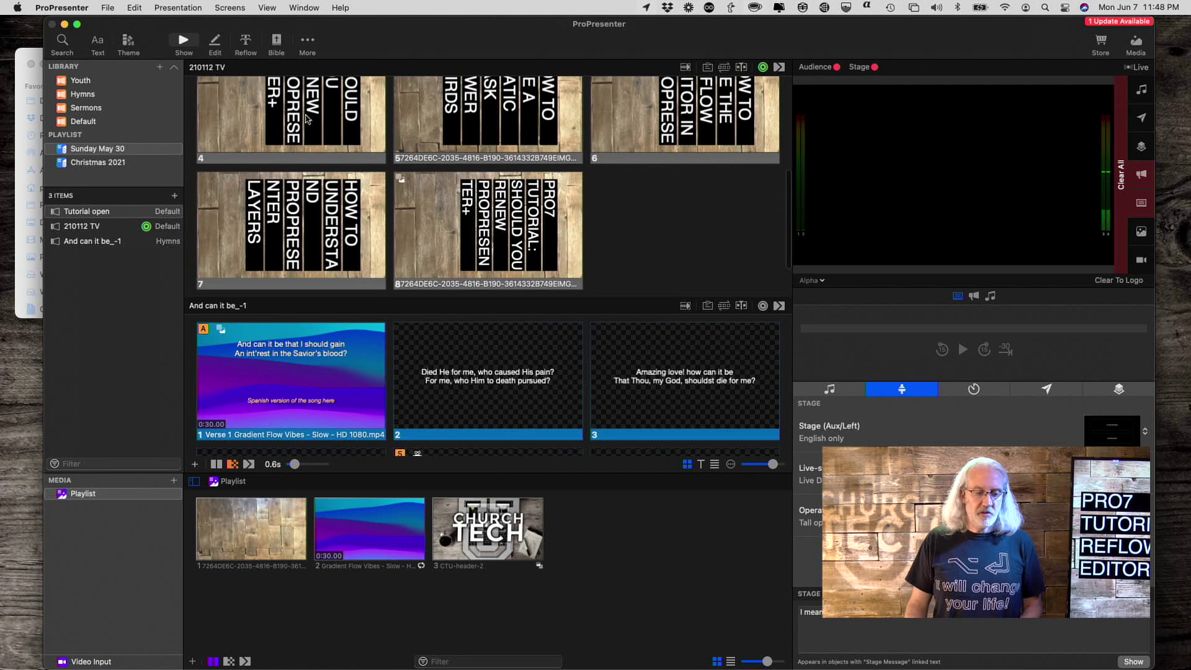
scroll(307, 118, "down", 10)
scroll(307, 117, "up", 6)
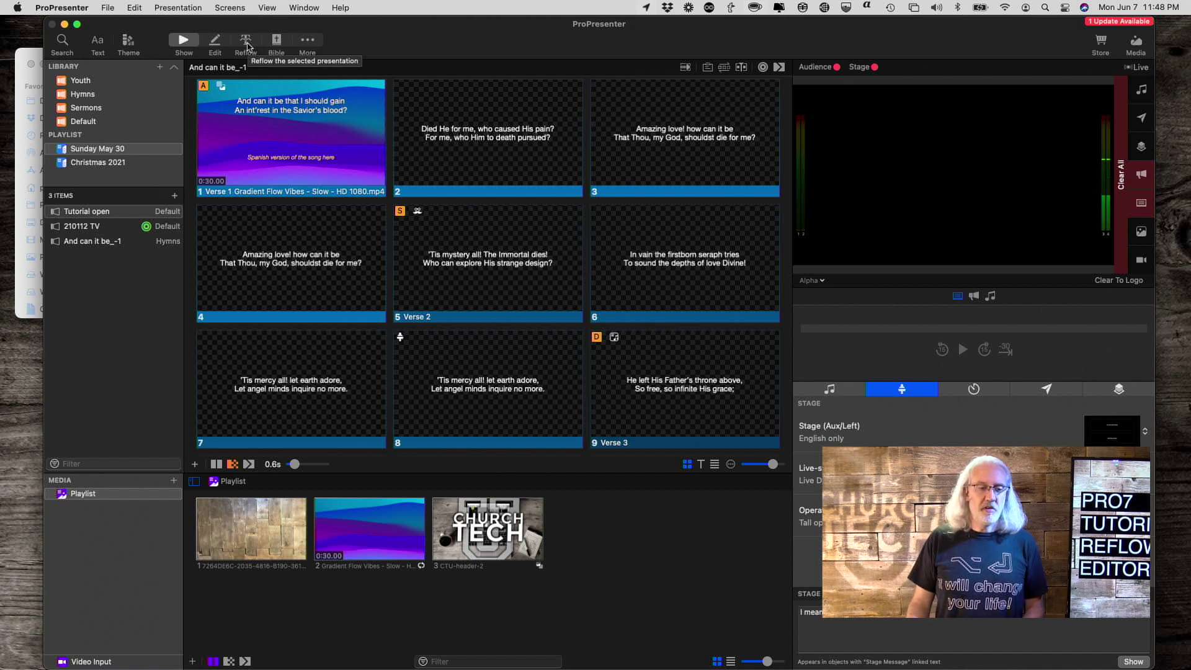
left_click(247, 45)
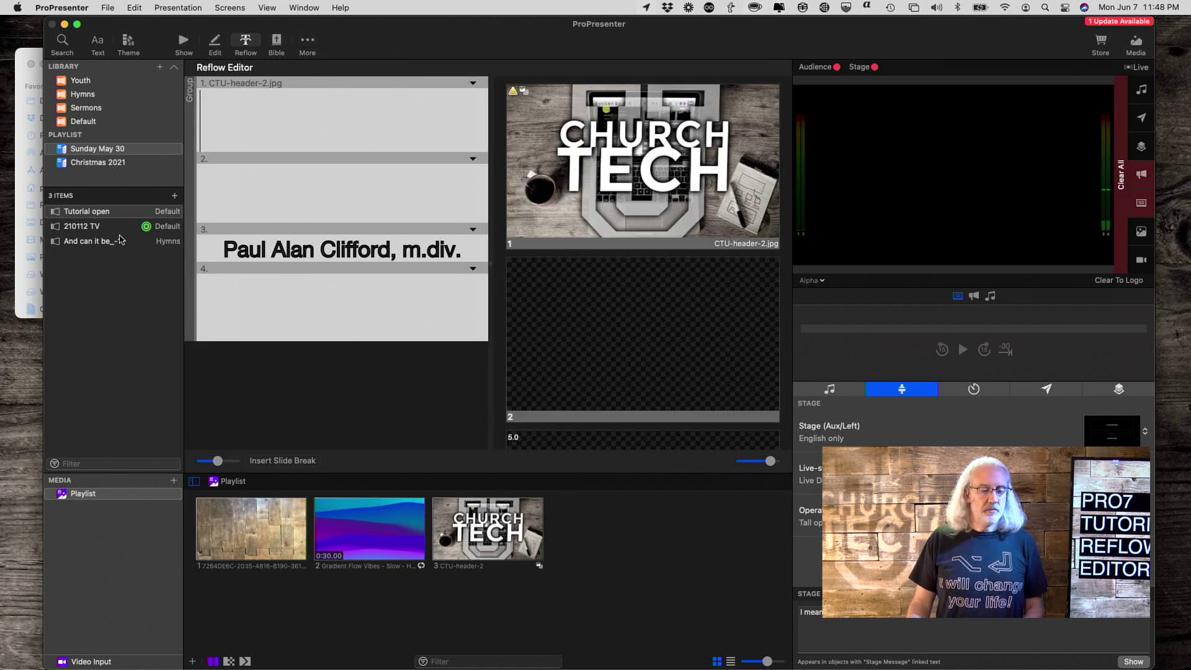
Load 'And can it be_-1' into the Reflow Editor and read through its verses.
left_click(119, 242)
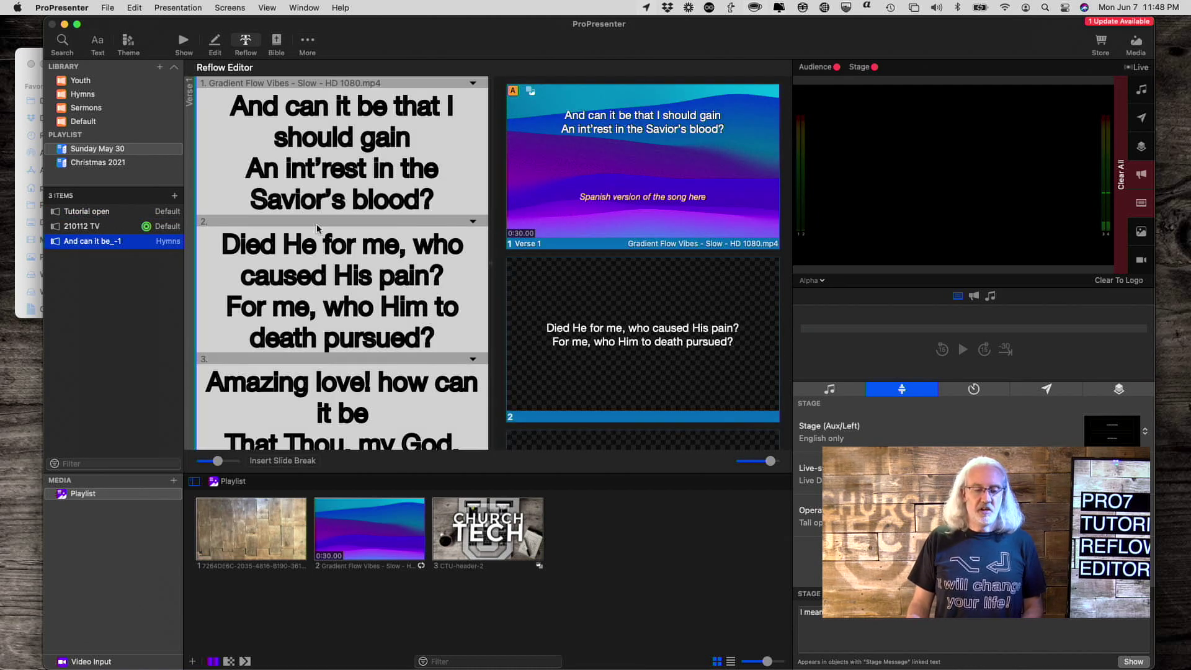
scroll(359, 158, "down", 1)
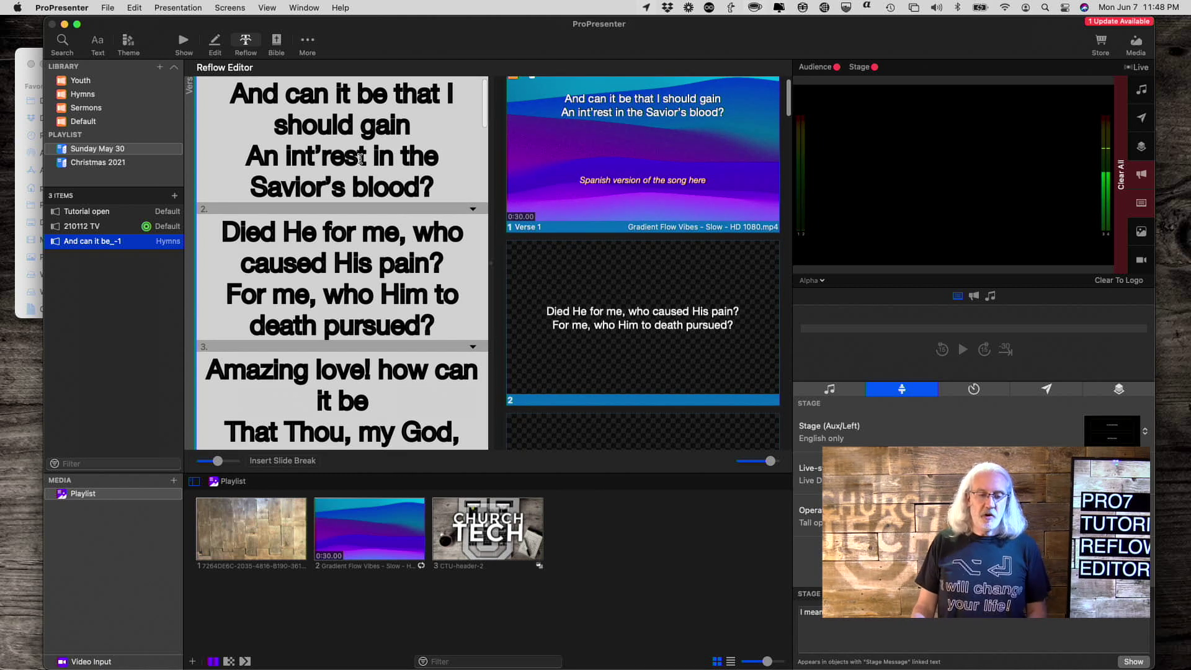
scroll(360, 158, "up", 1)
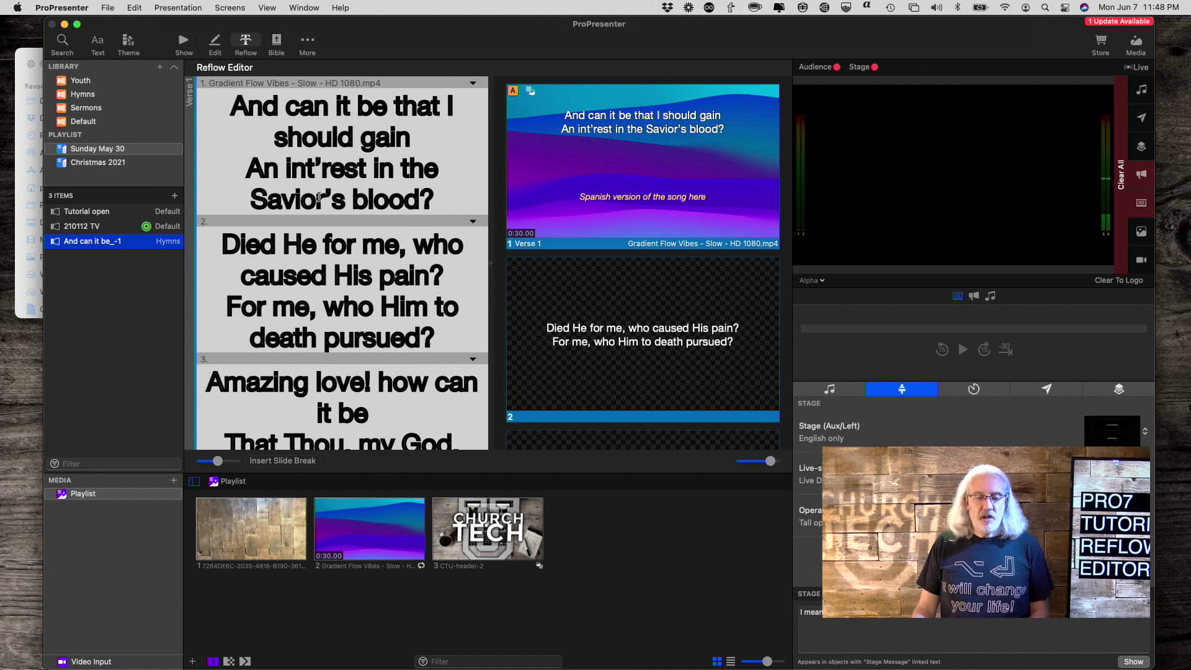
scroll(326, 208, "down", 3)
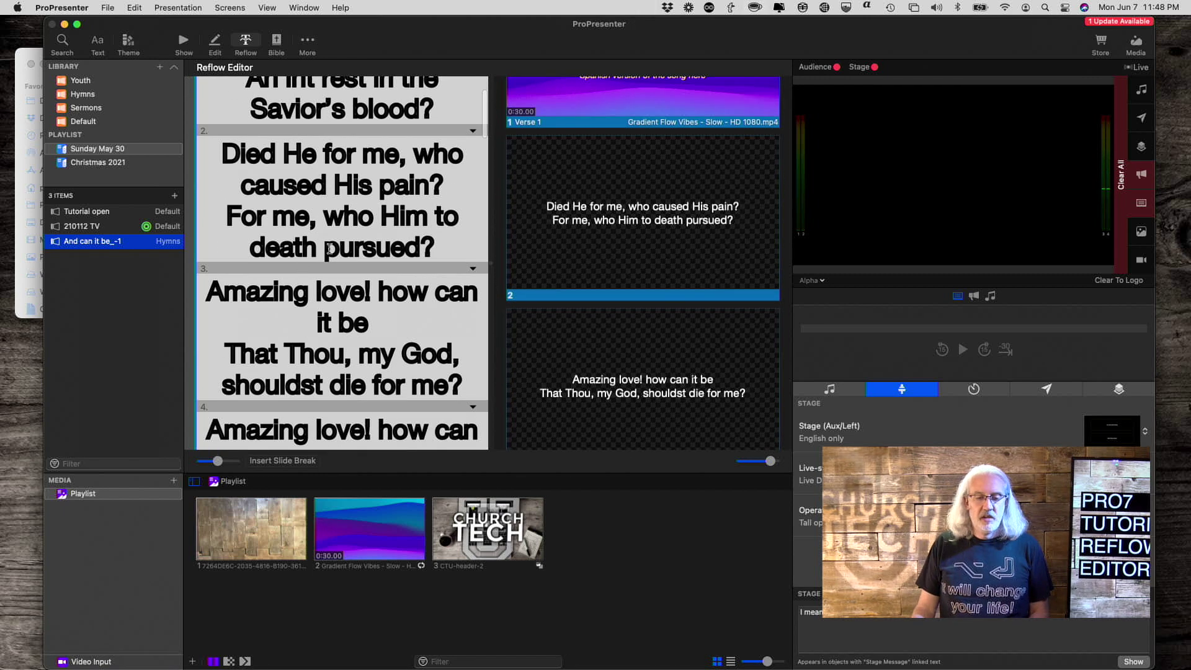
scroll(345, 310, "down", 3)
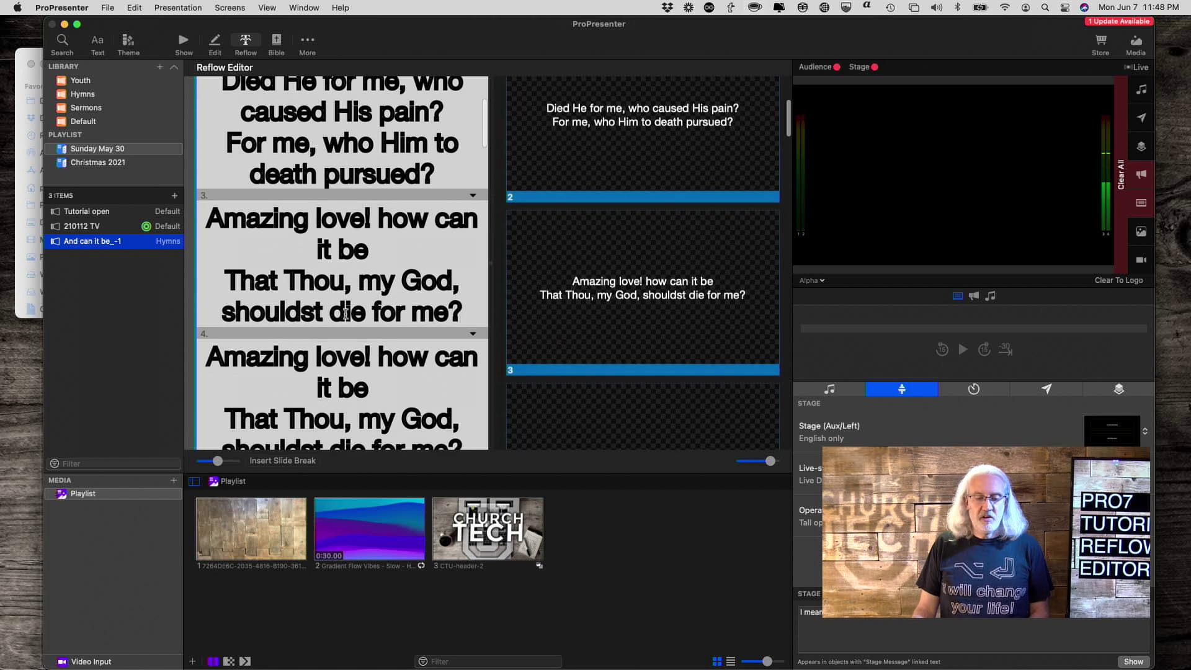
scroll(345, 317, "down", 9)
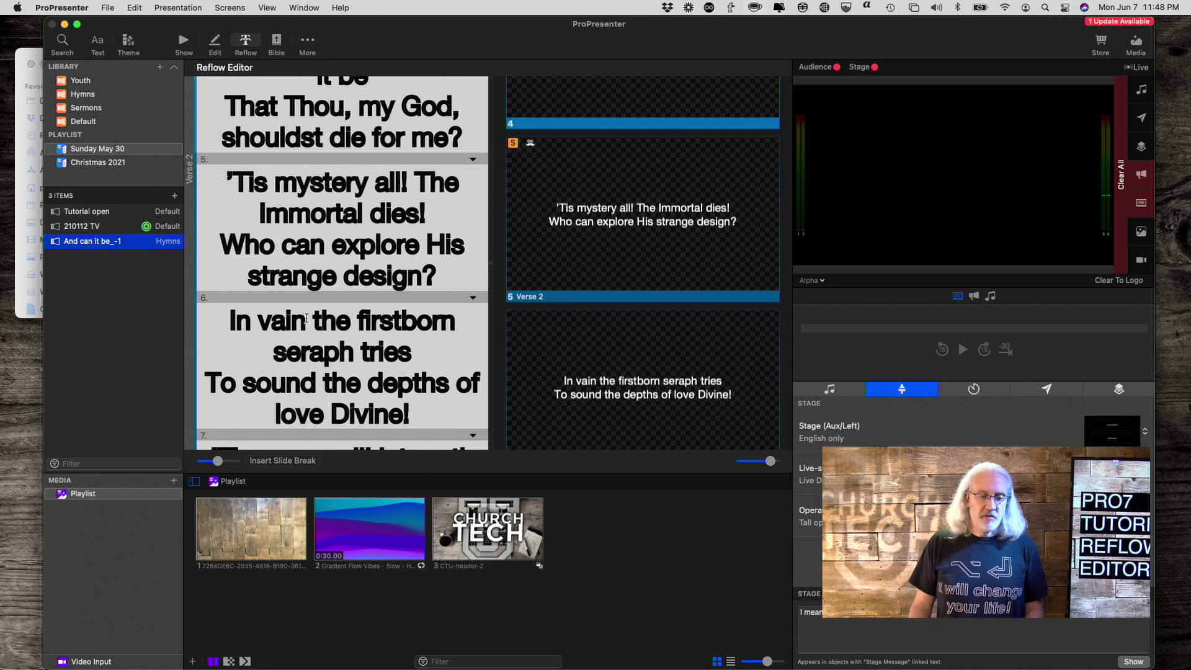
scroll(335, 308, "up", 10)
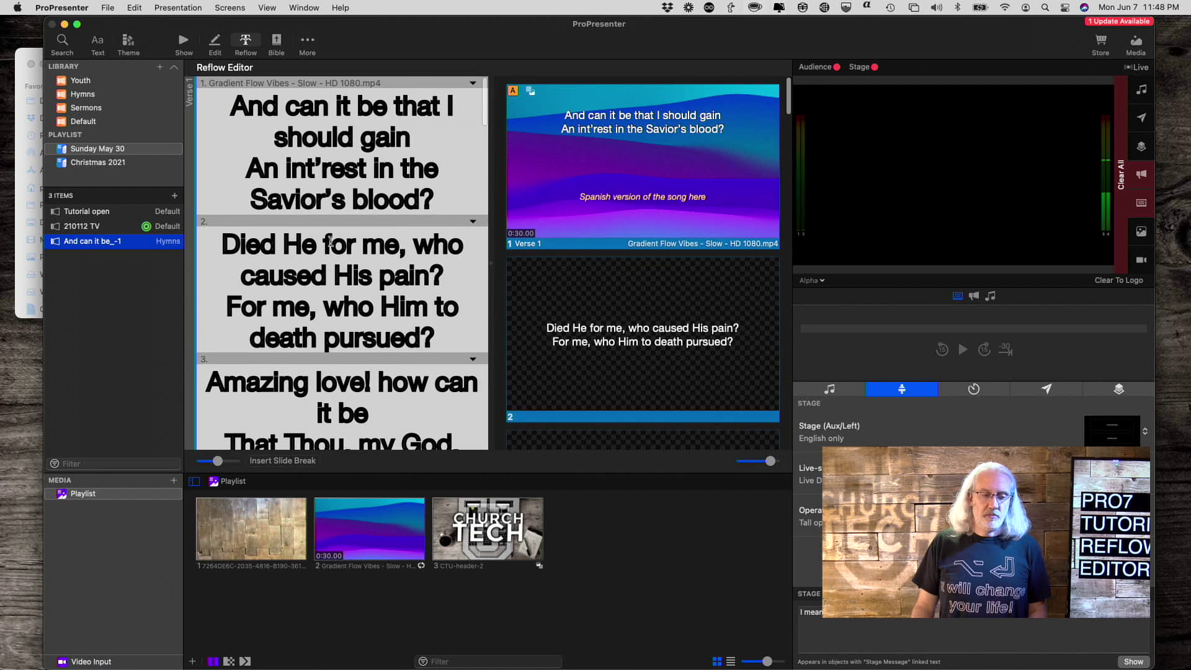
left_click(222, 246)
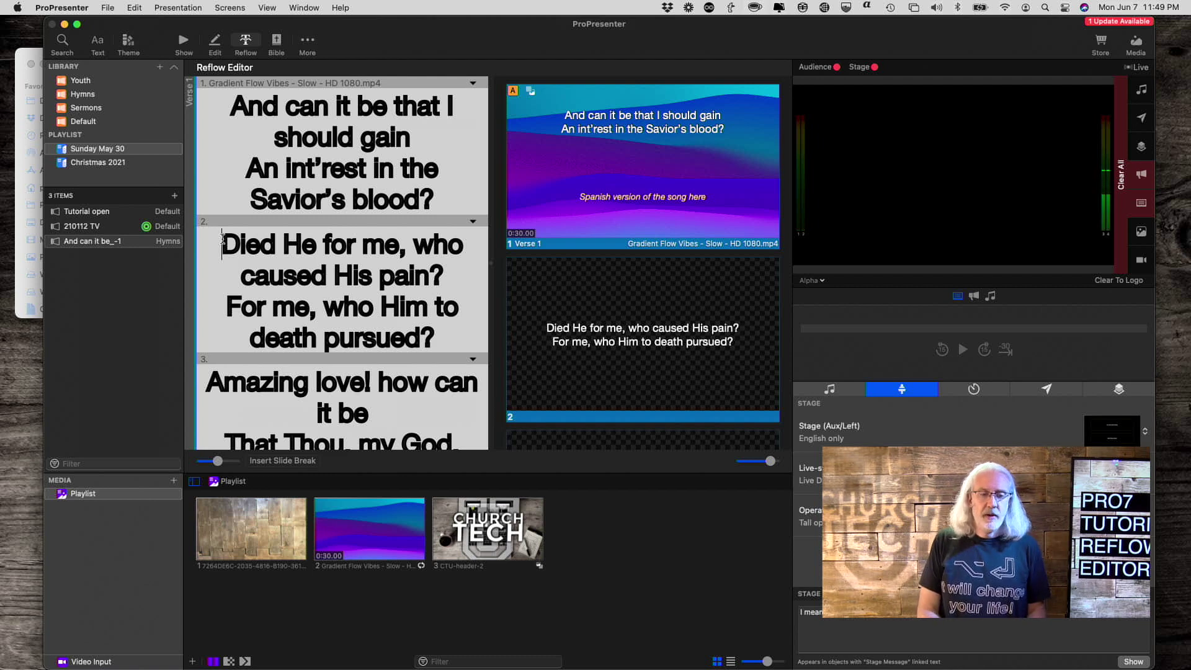
Merge verse 1's first two slides, keeping 'Died He for me' on its own line.
key("BackSpace")
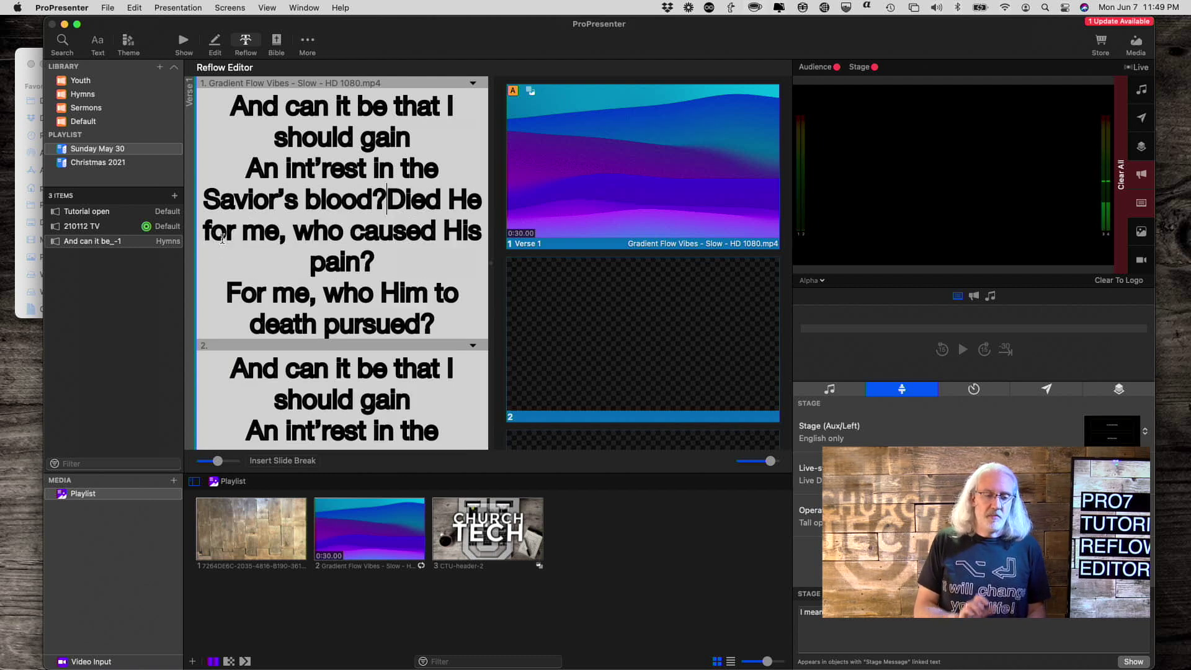
key("Return")
scroll(222, 239, "down", 3)
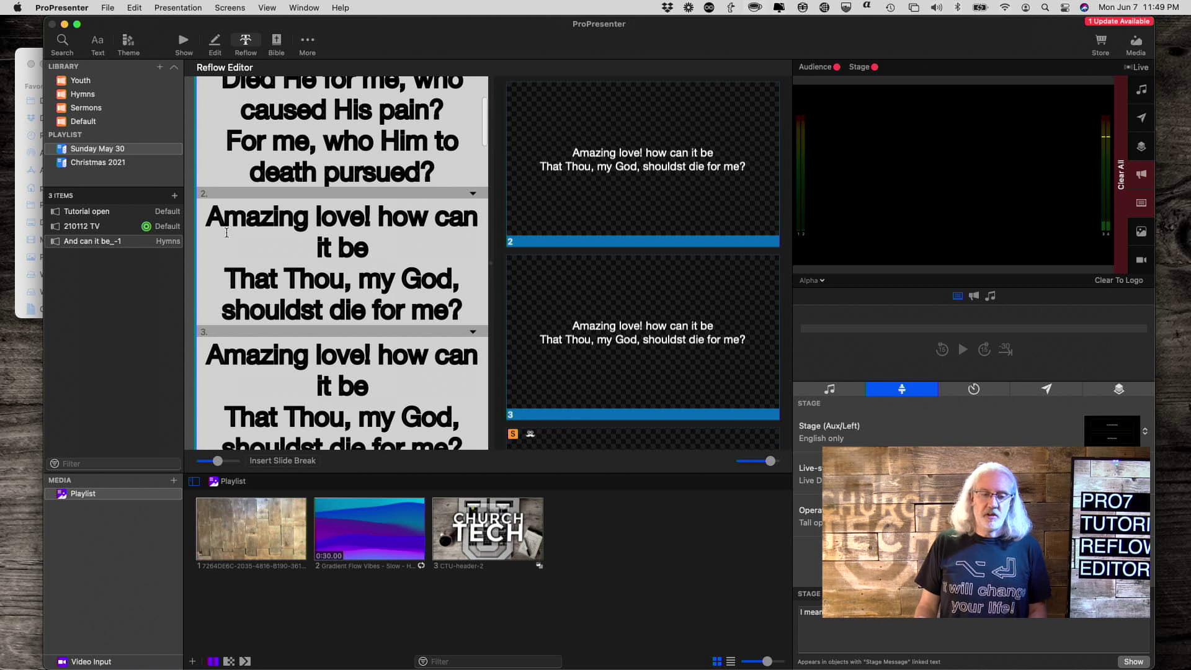
scroll(223, 239, "up", 3)
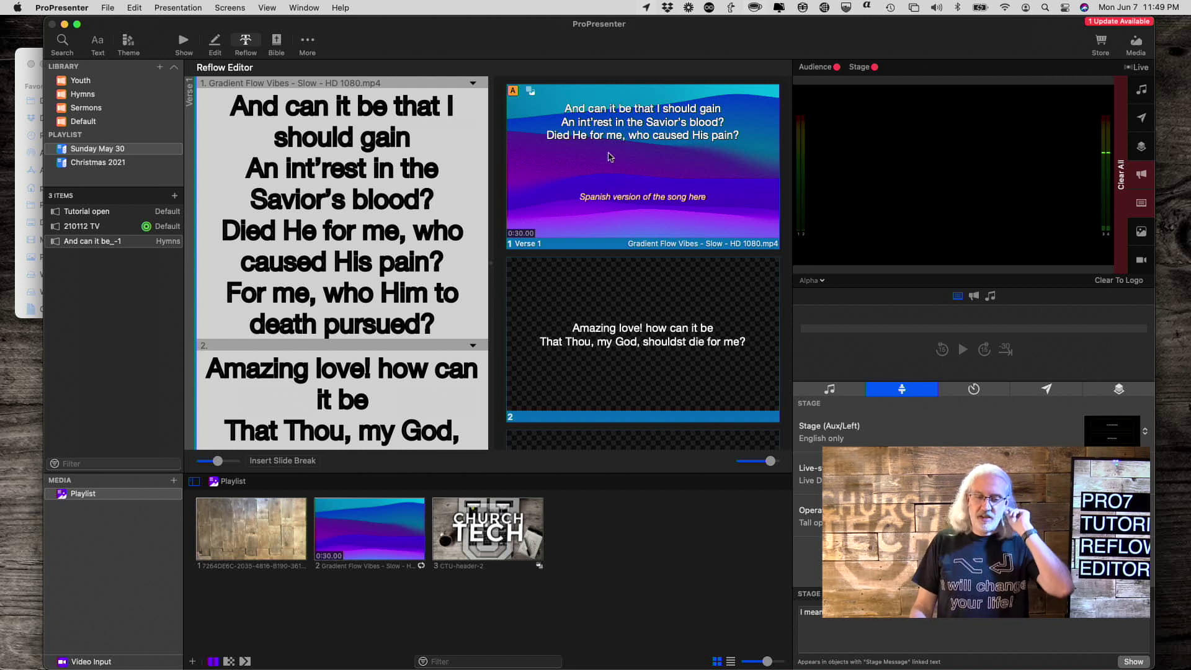
Combine the two repeated 'Amazing love' slides into a single slide.
scroll(450, 287, "down", 10)
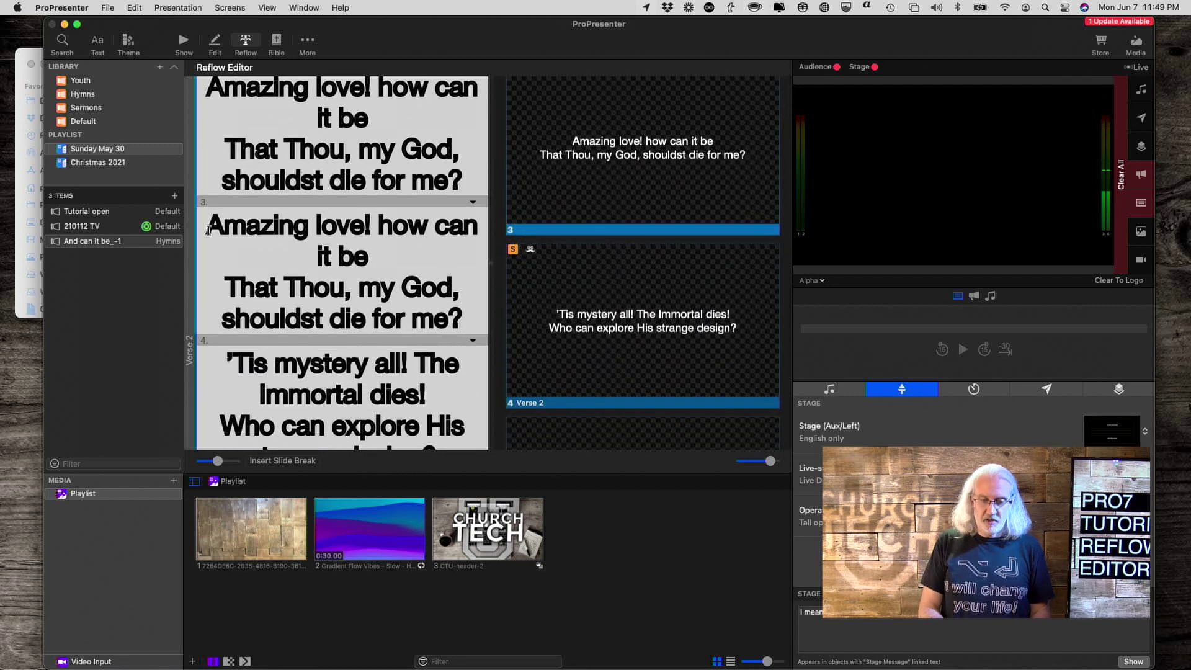
key("BackSpace")
scroll(224, 238, "up", 5)
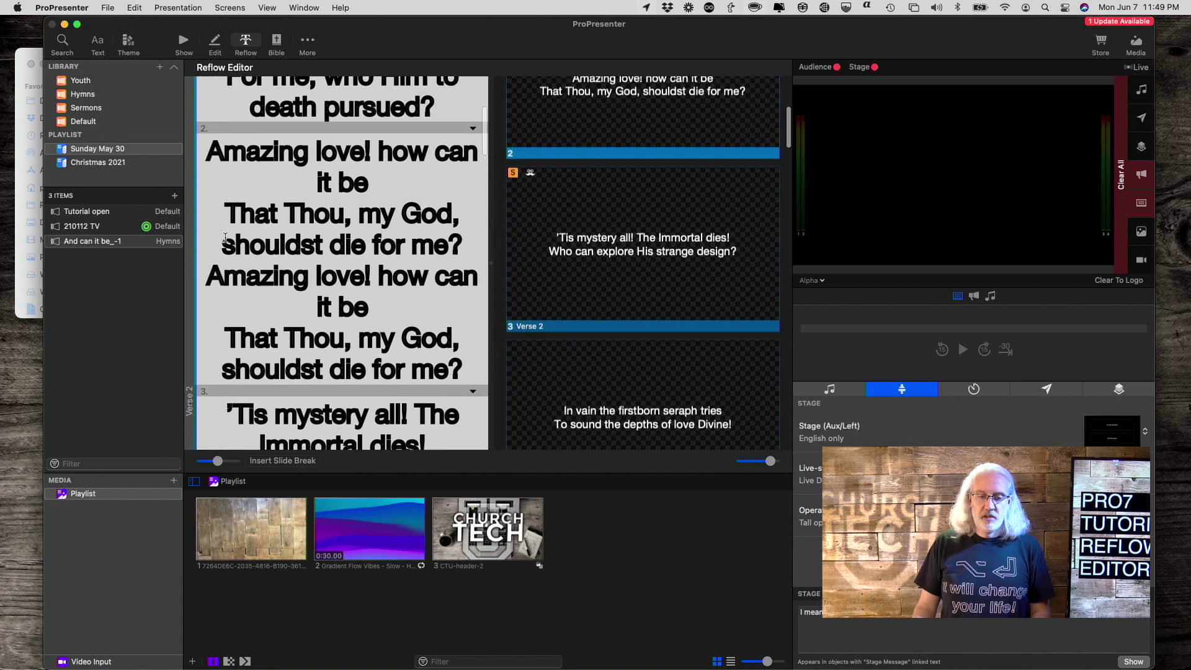
scroll(224, 237, "up", 3)
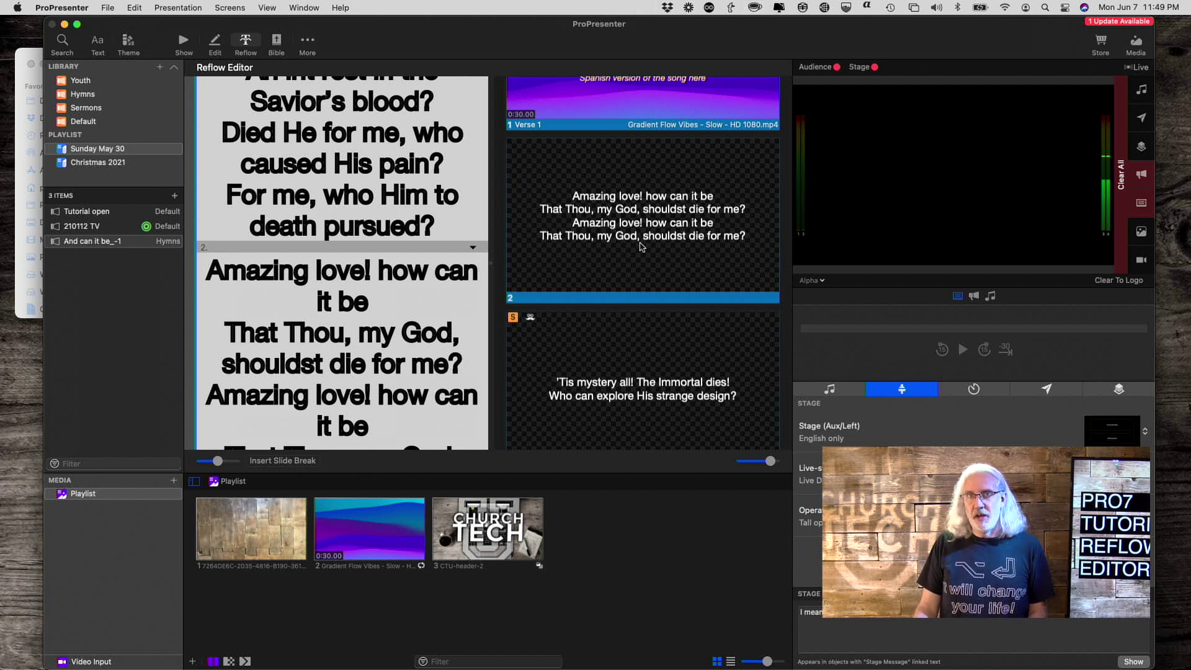
scroll(641, 247, "down", 1)
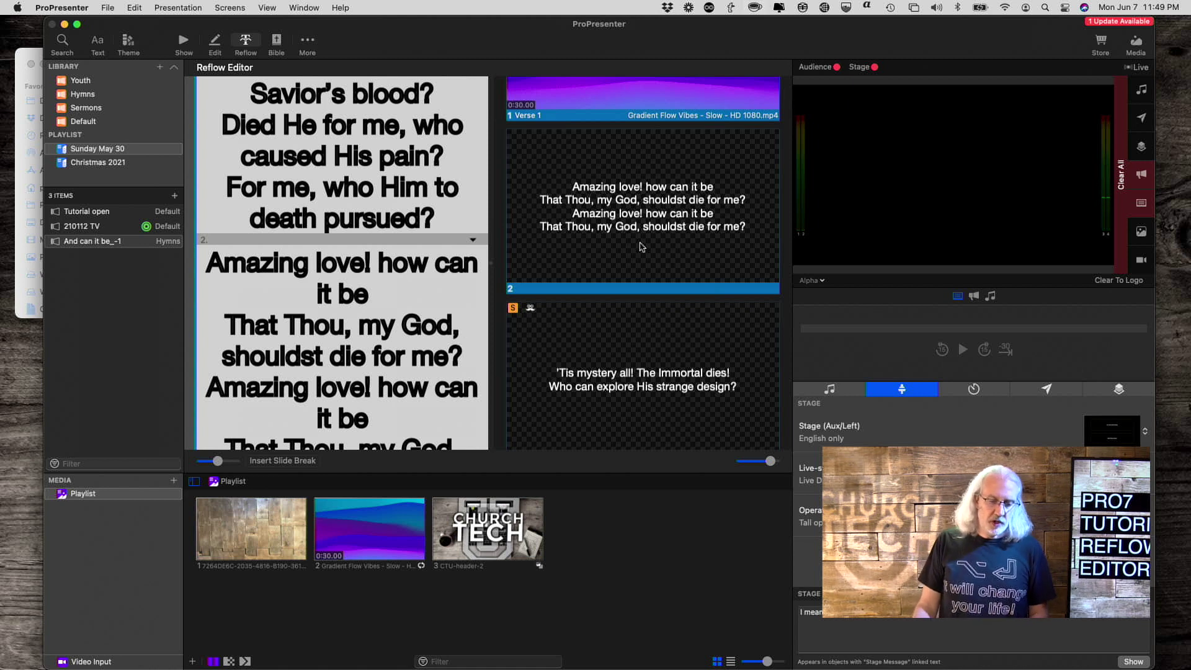
scroll(416, 208, "up", 3)
scroll(416, 207, "up", 3)
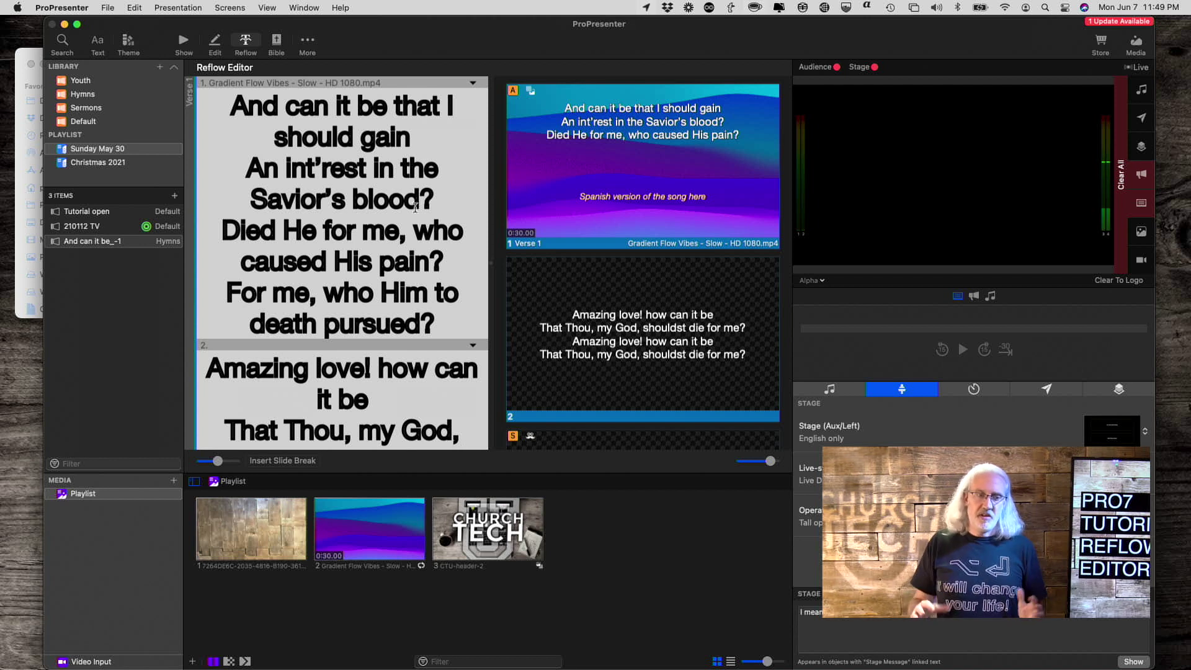
Insert a slide break in verse 1 after "Savior's blood?".
left_click(222, 230)
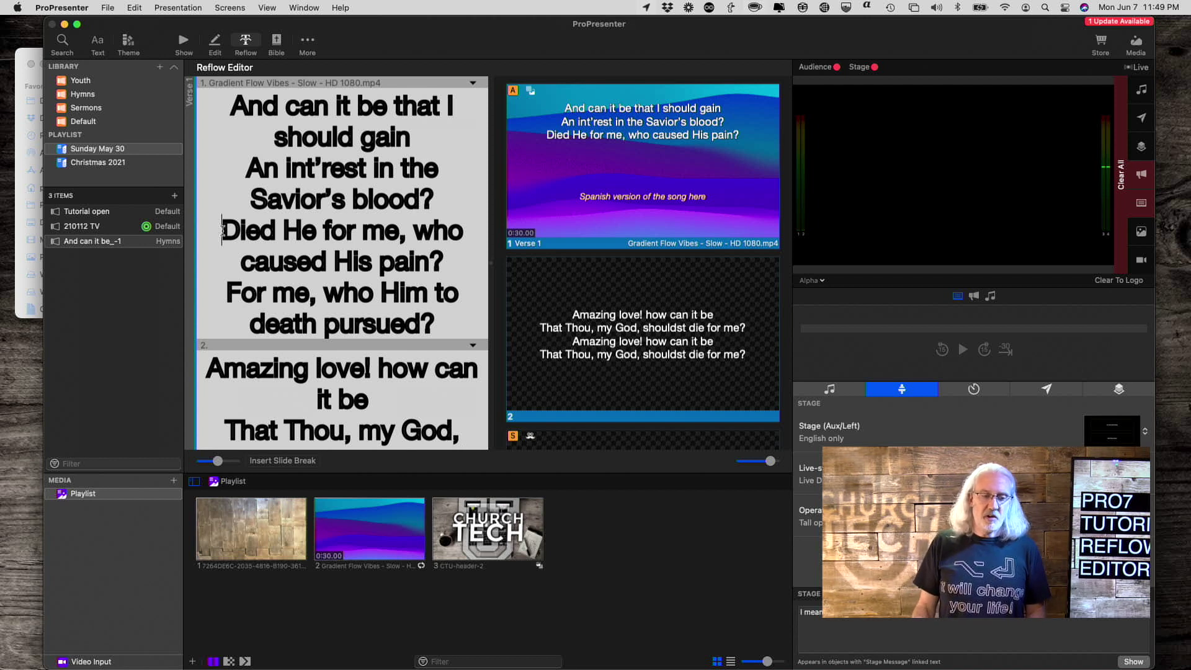
left_click(295, 465)
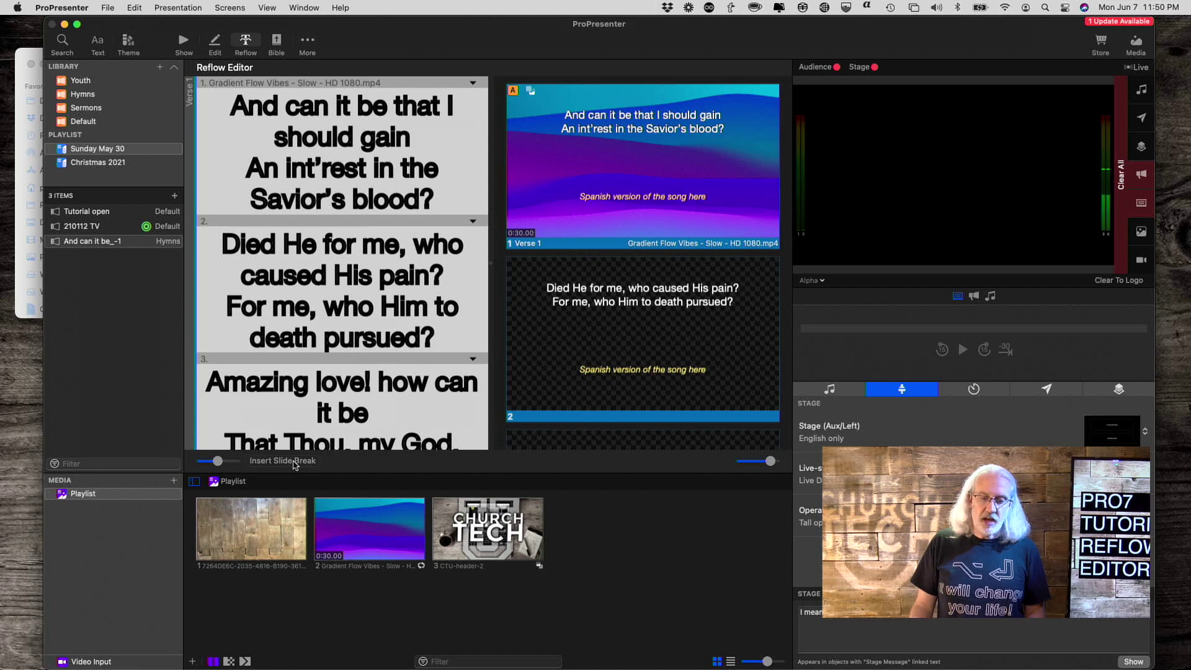
scroll(307, 338, "down", 5)
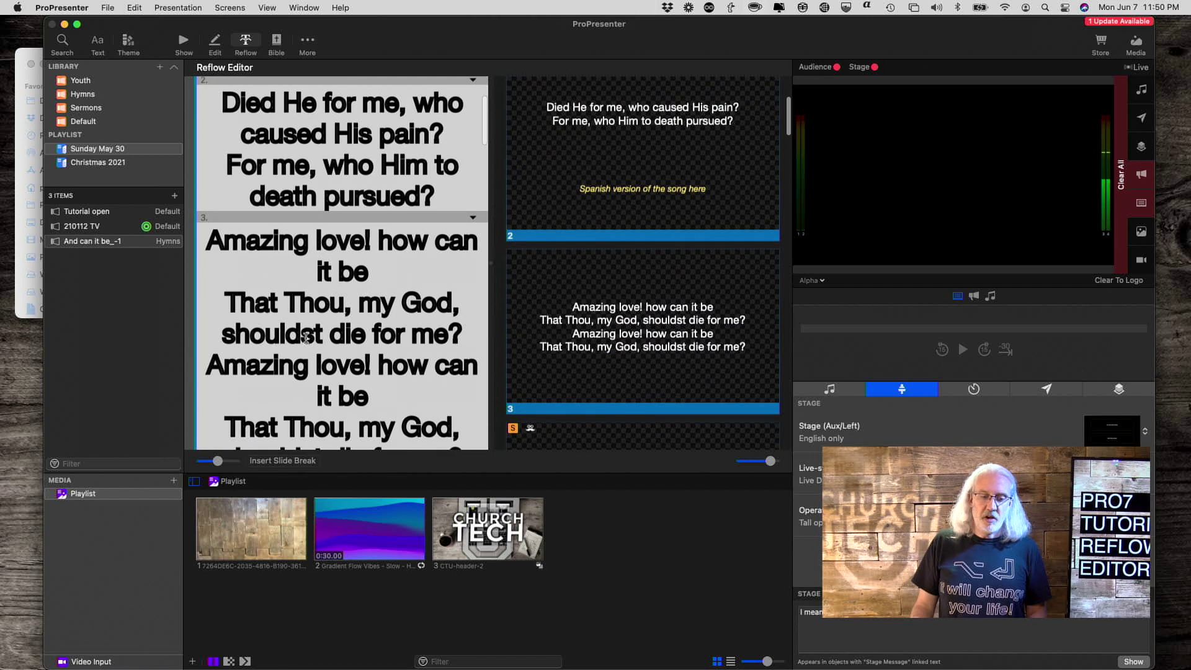
scroll(307, 338, "down", 1)
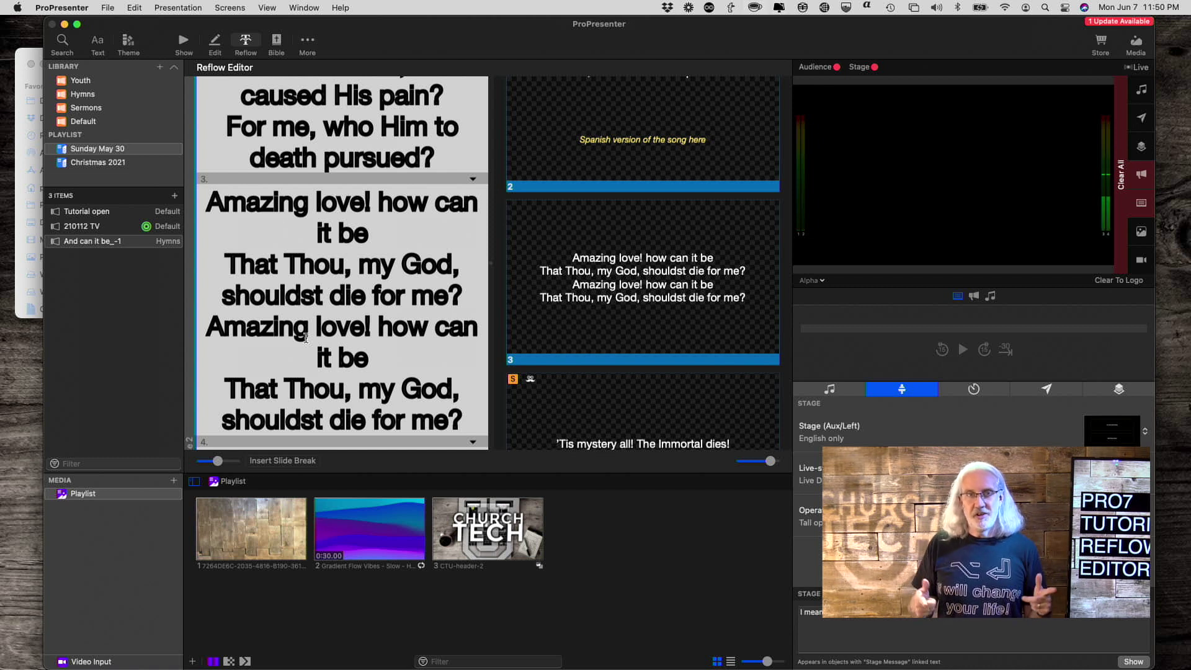
Split the doubled 'Amazing love!' chorus into two separate two-line slides.
left_click(208, 327)
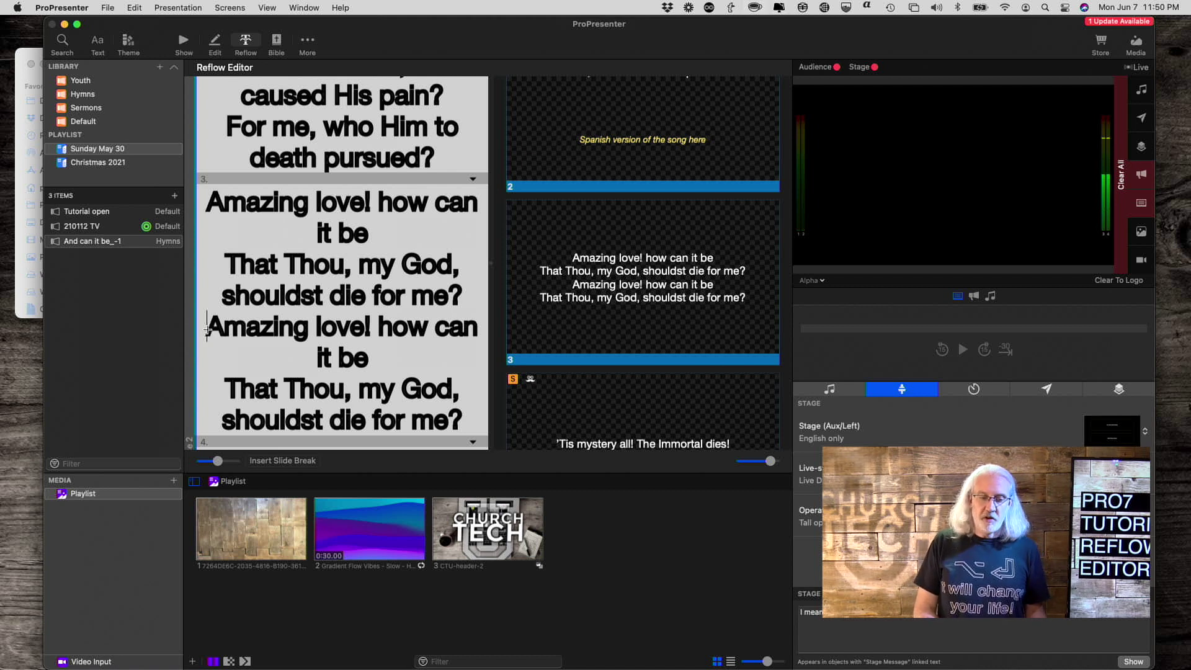
key("Return")
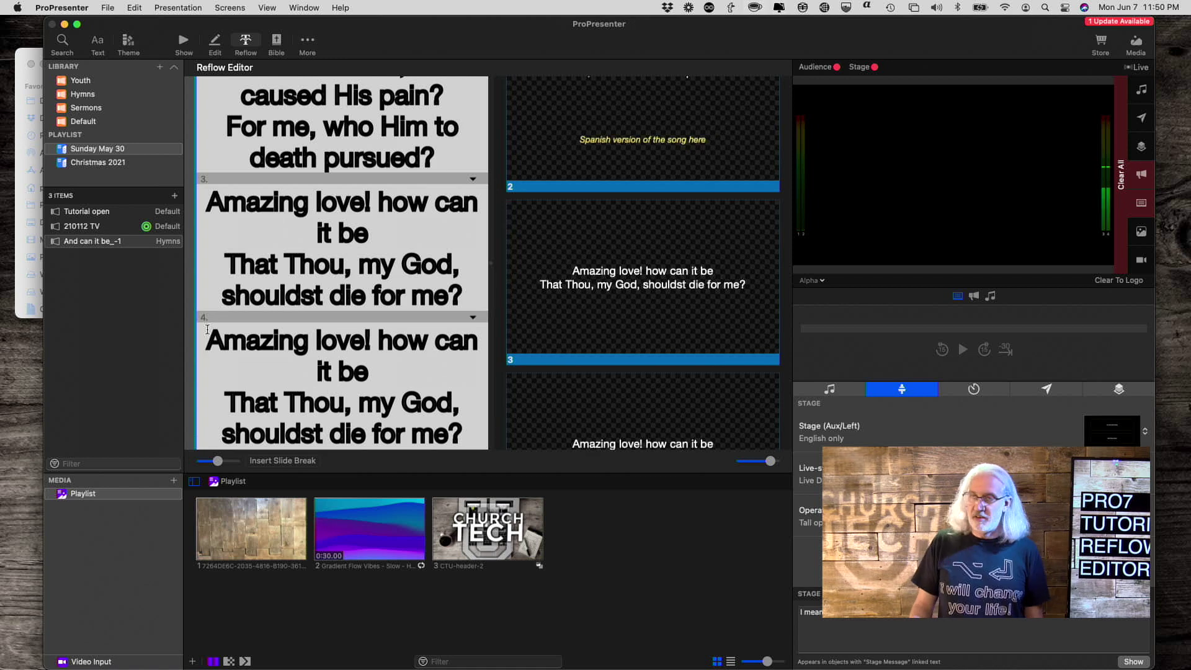
scroll(207, 330, "down", 5)
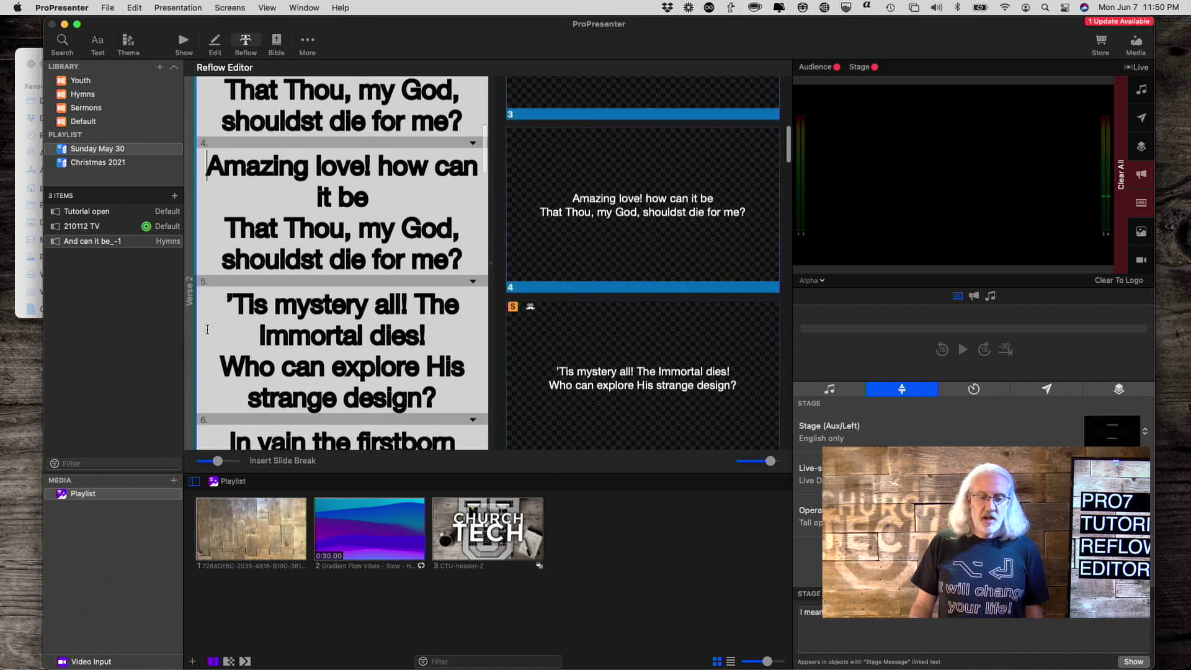
scroll(207, 329, "down", 2)
left_click(221, 321)
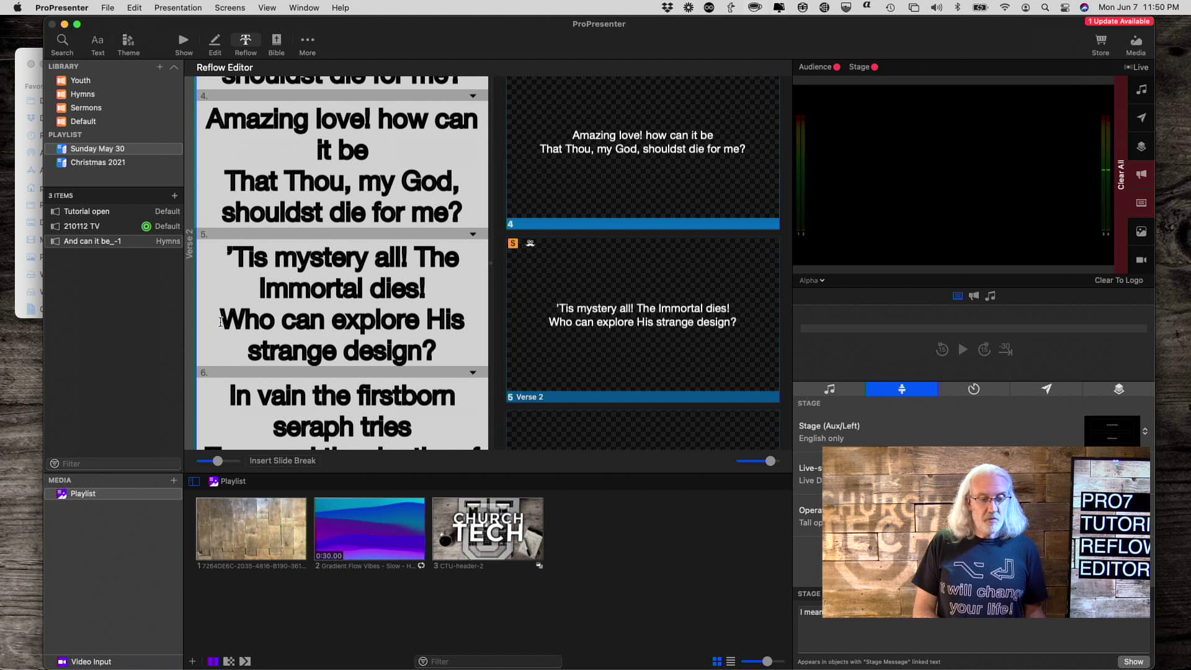
key("super+Return")
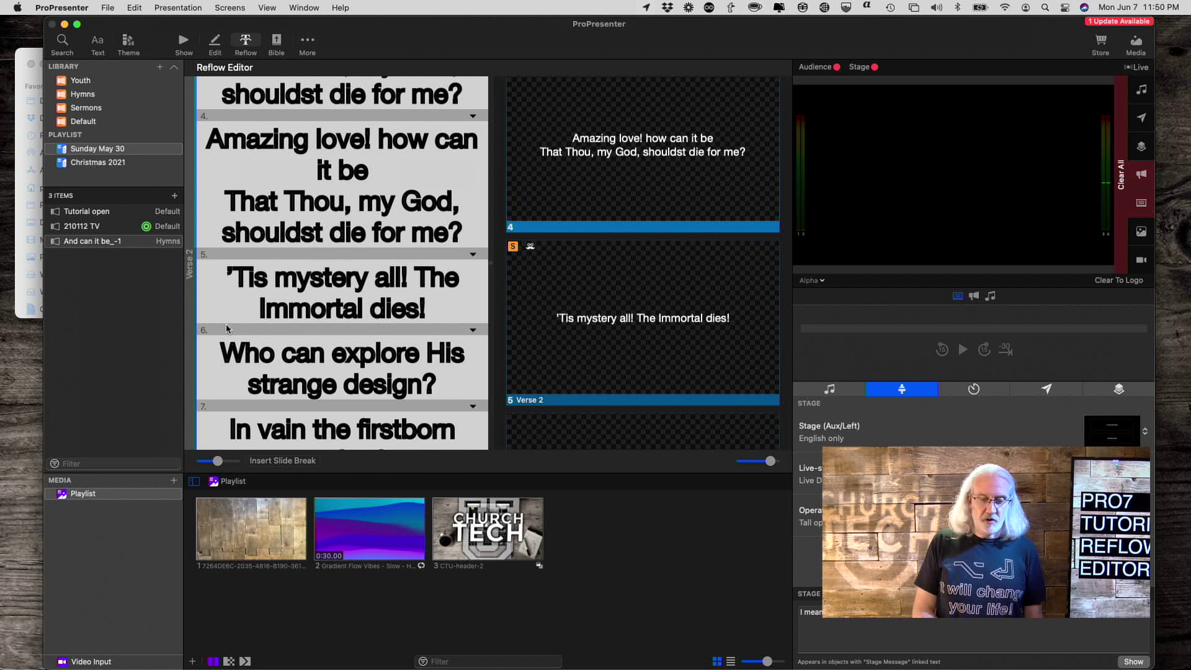
key("BackSpace")
key("Return")
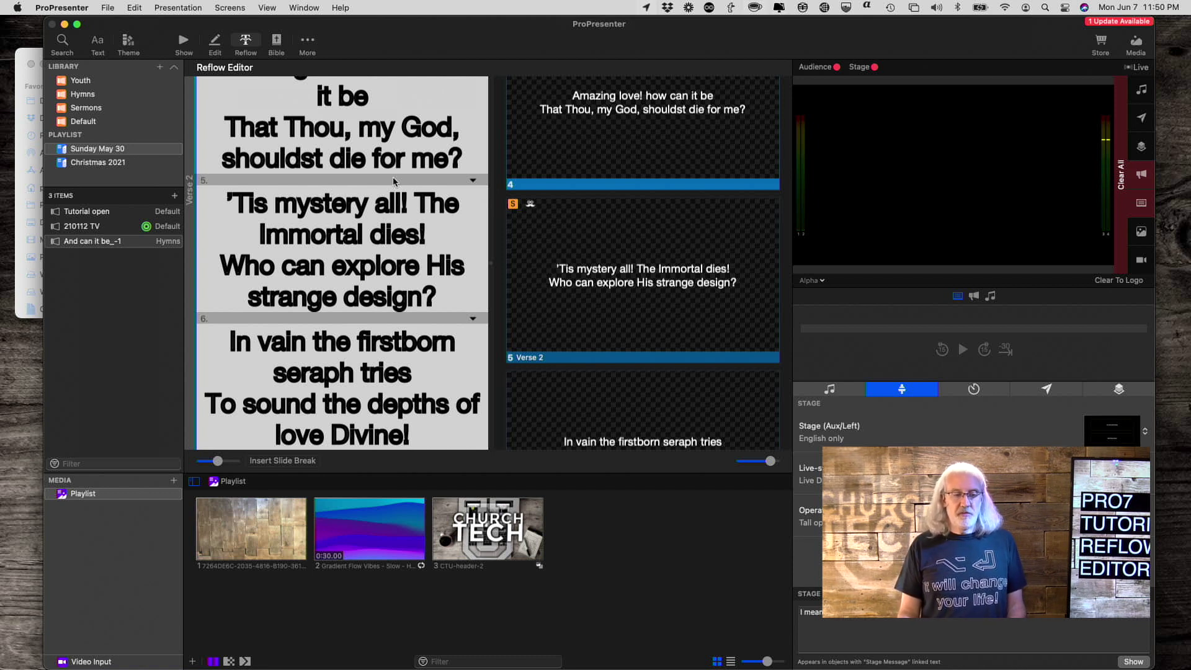
scroll(396, 180, "down", 1)
scroll(396, 179, "down", 1)
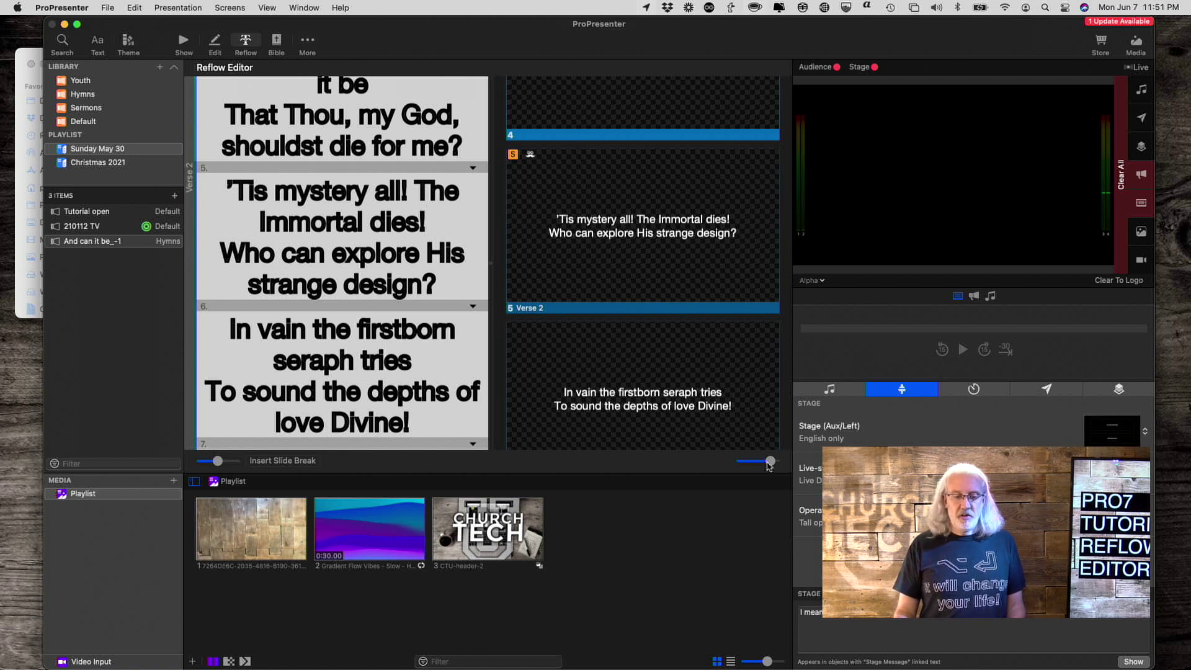
mouse_move(771, 463)
left_mouse_down()
mouse_move(753, 464)
mouse_move(769, 465)
left_mouse_up()
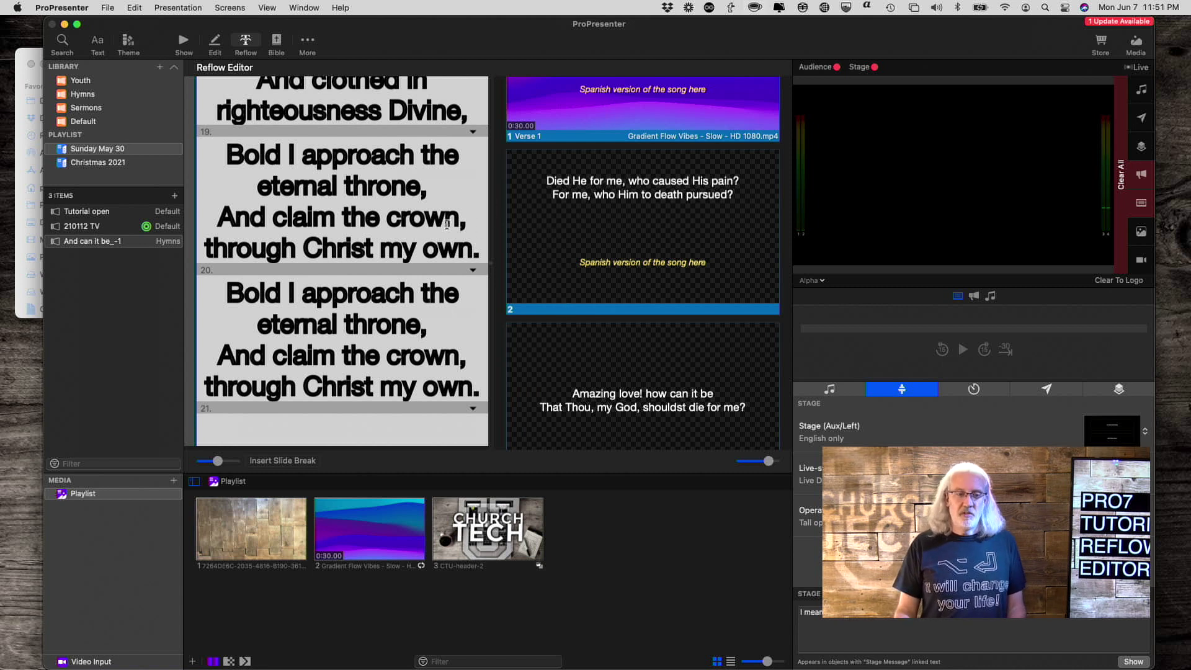
scroll(447, 230, "up", 5)
scroll(447, 233, "up", 5)
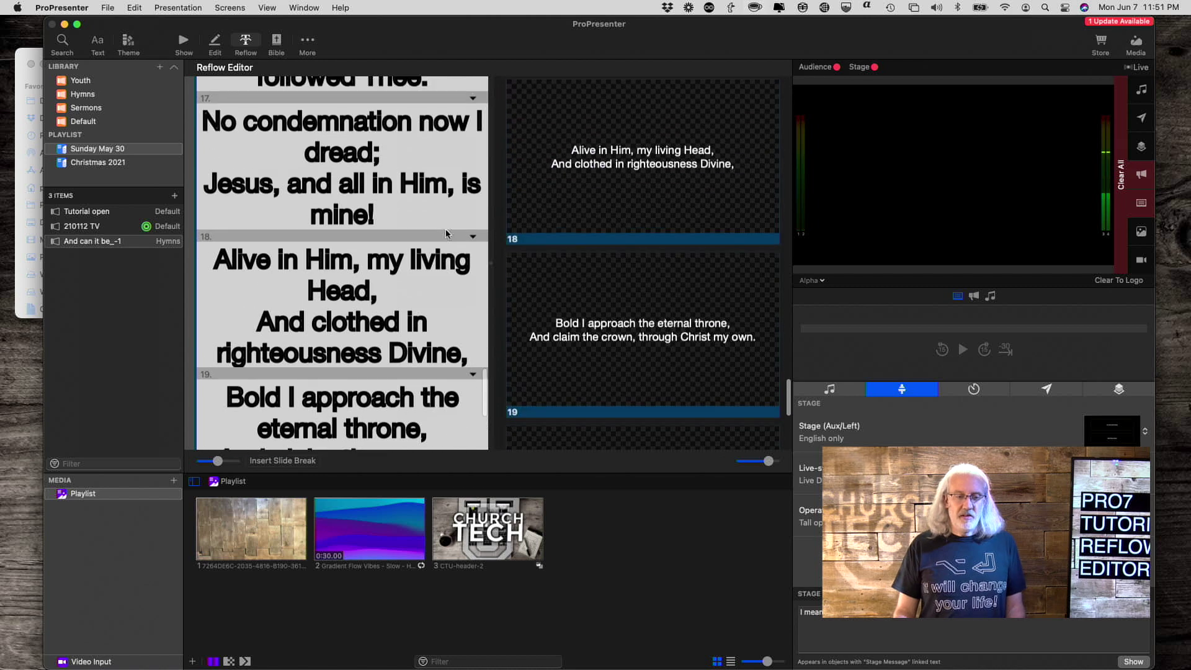
scroll(446, 230, "up", 7)
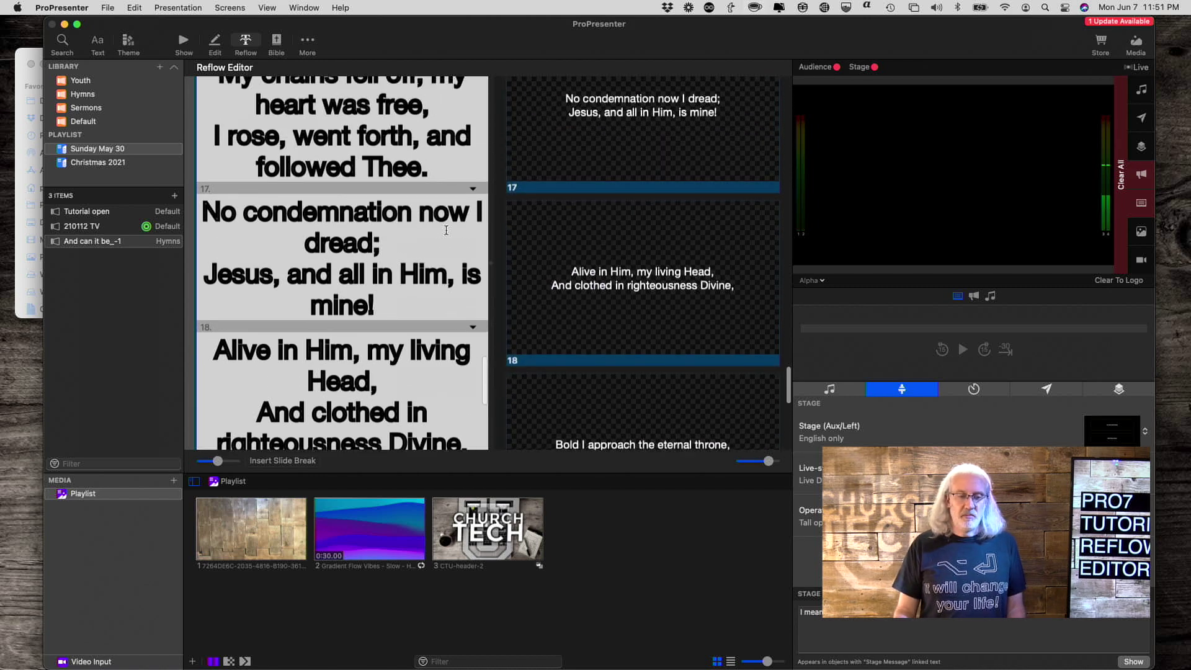
scroll(445, 234, "up", 5)
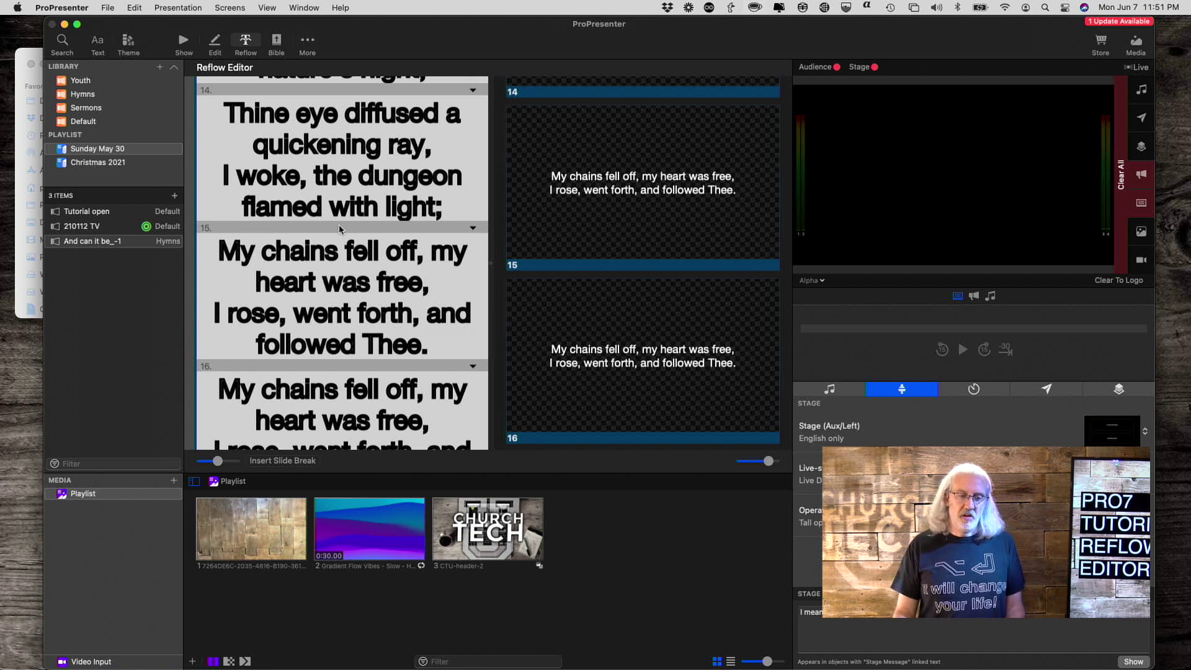
scroll(345, 229, "down", 5)
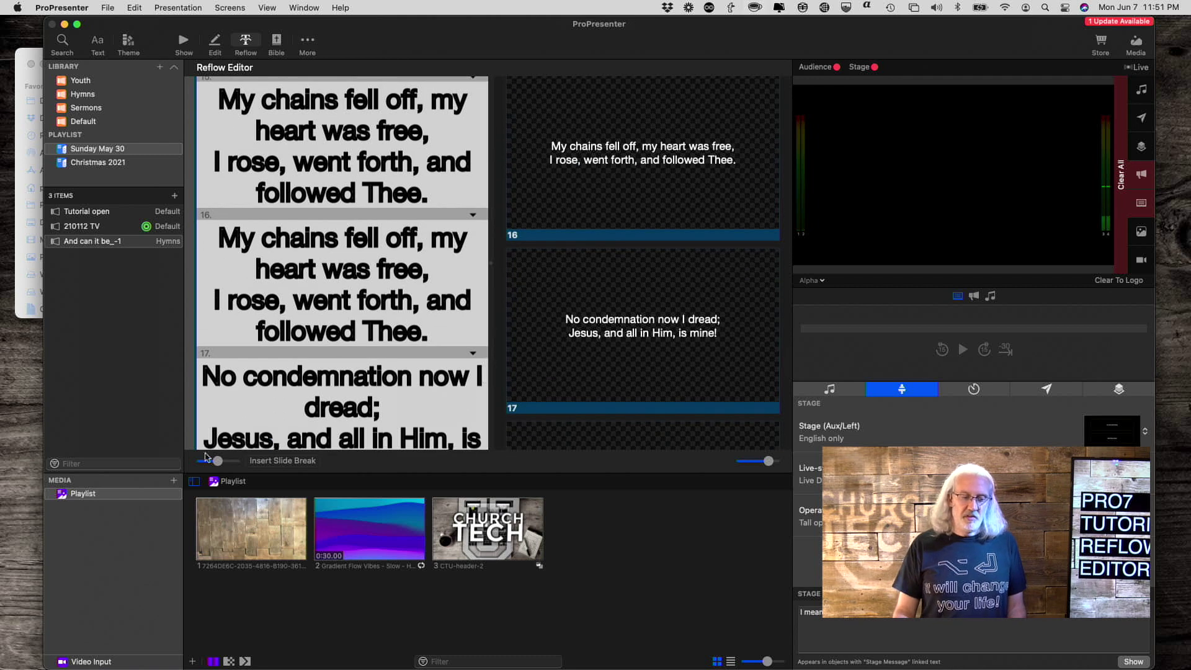
left_click_drag(218, 462, 217, 462)
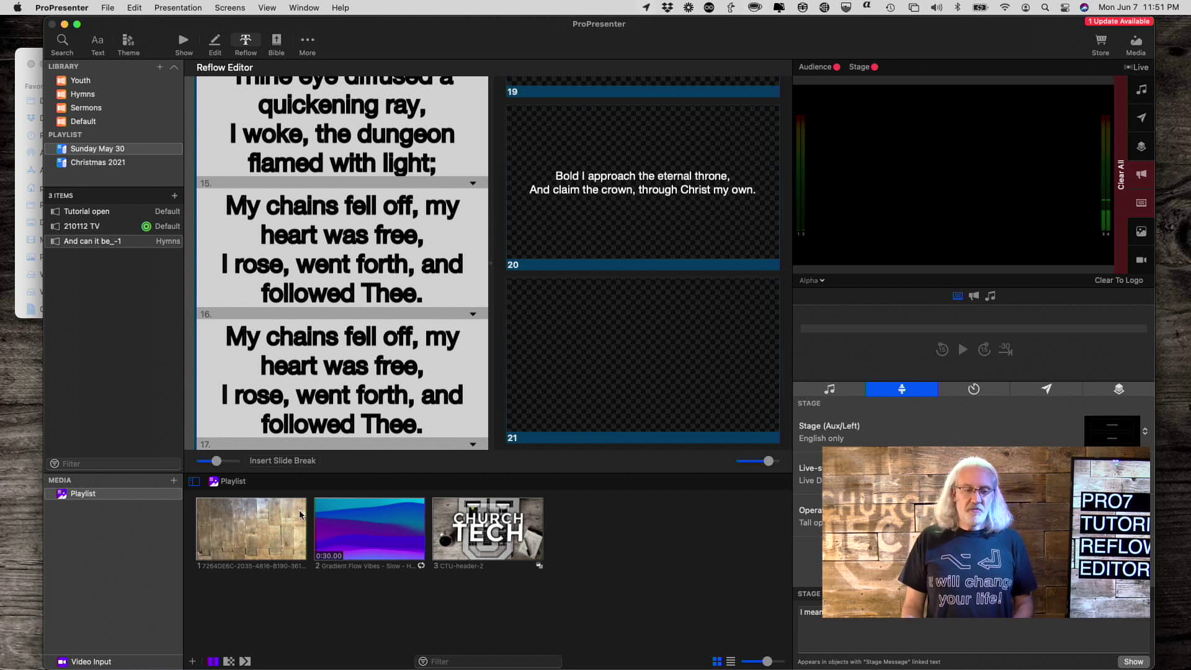
scroll(355, 236, "up", 10)
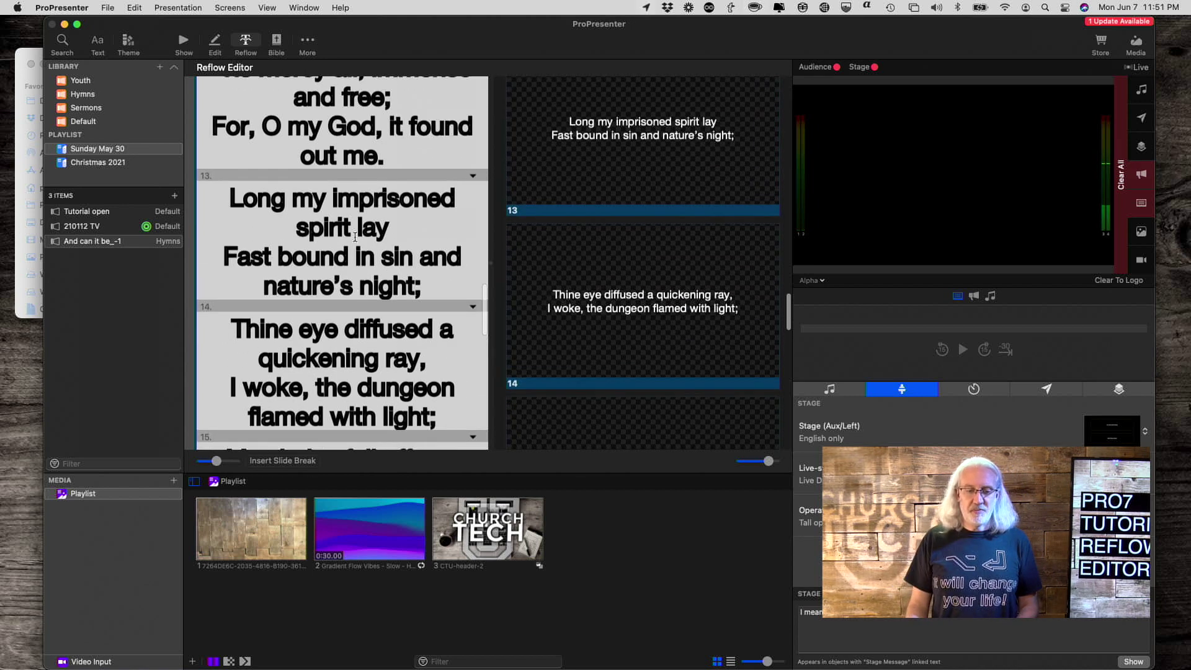
scroll(354, 236, "up", 15)
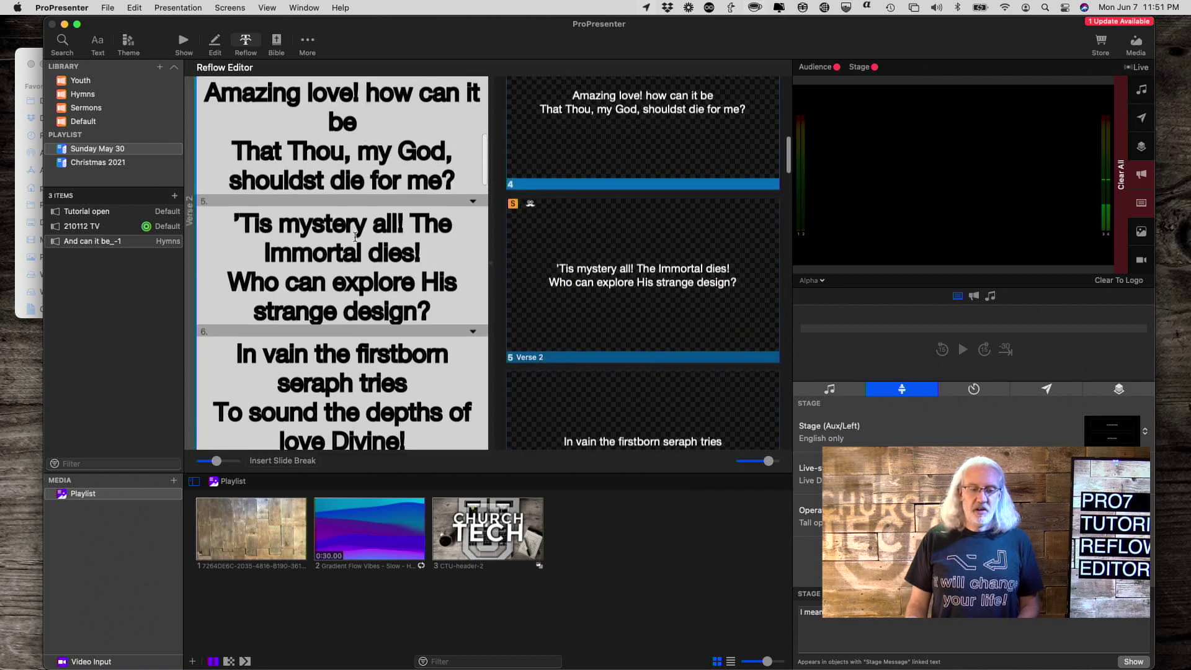
scroll(355, 237, "up", 5)
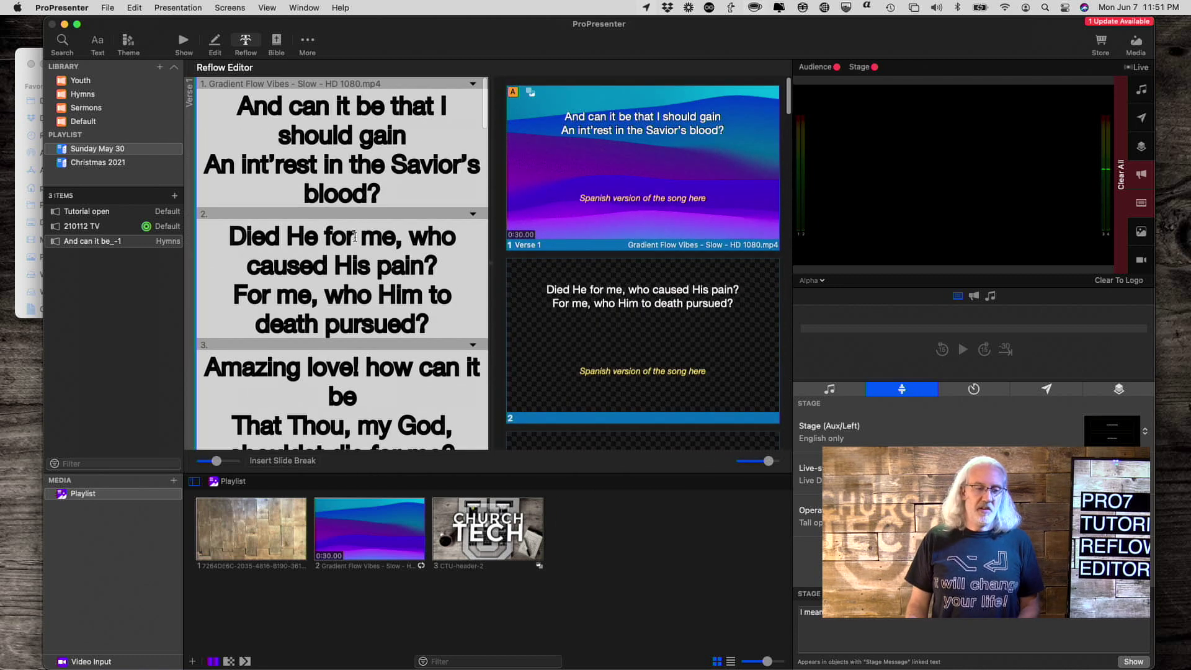